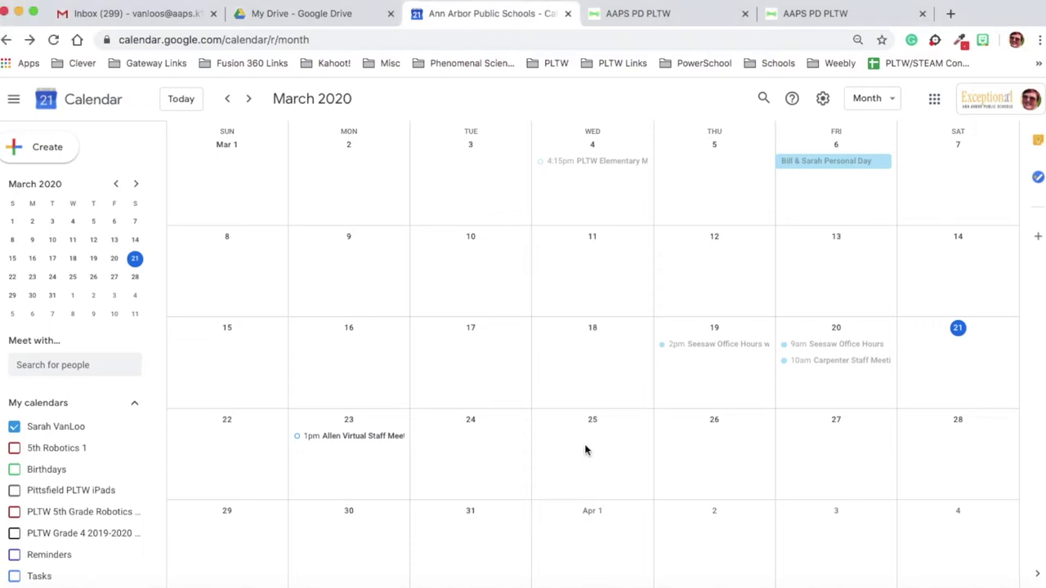
Create a detailed calendar event on March 25, 2020 titled "Wednesday PLTW Office Hours With" followed by the teacher's name.
click(585, 450)
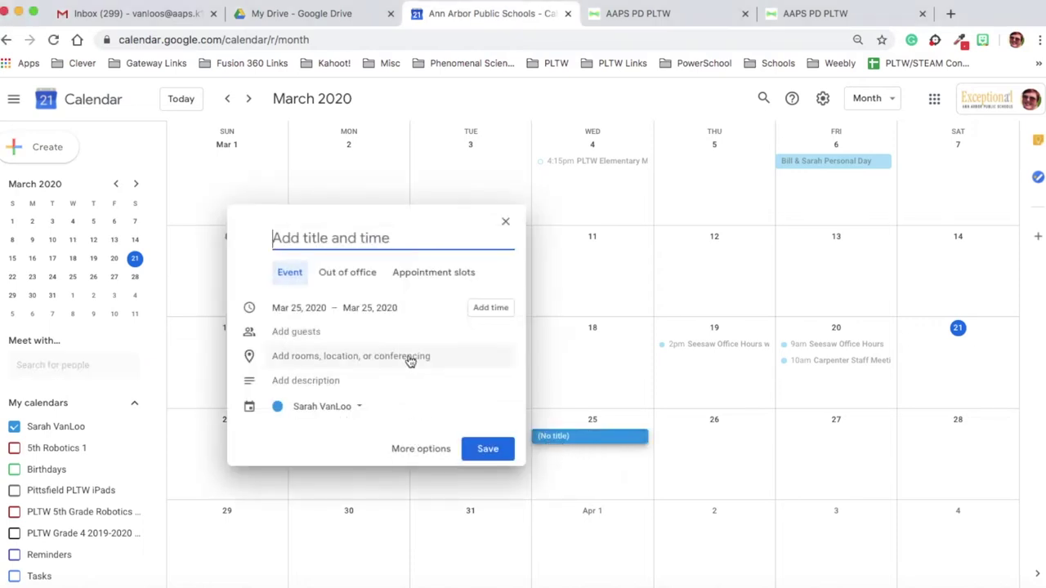
click(420, 450)
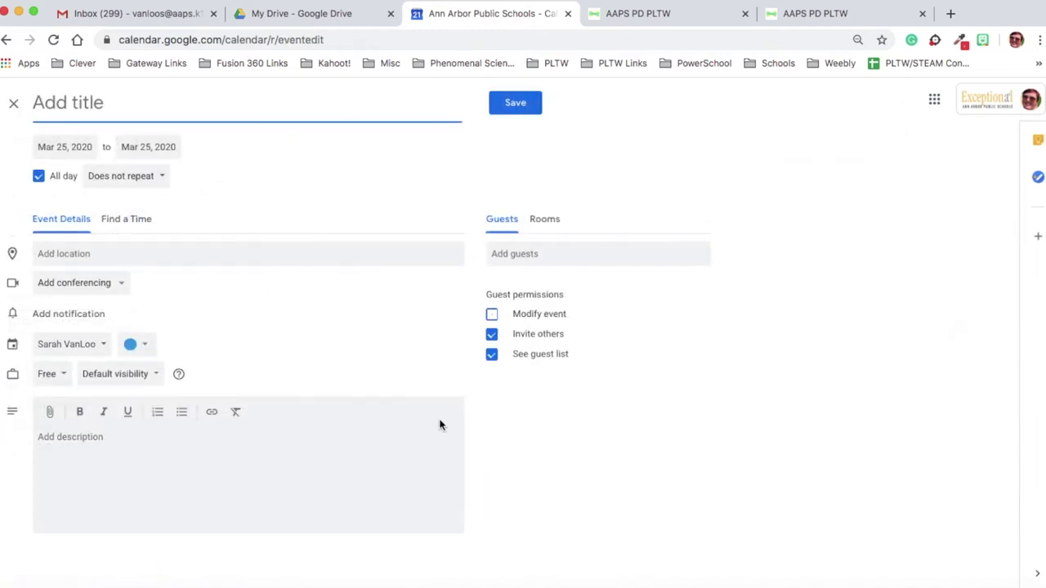
text(Wednesday PLTW Office Hours With Mrs. Van Loo)
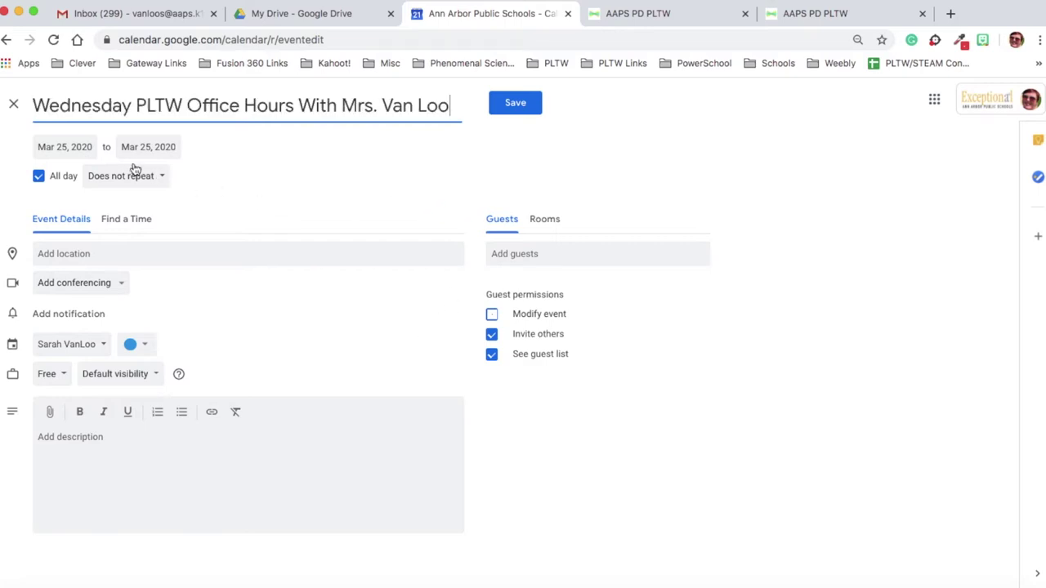
Make the event timed instead of all-day, ending at 11:00am, and repeat it weekly on Wednesday.
click(39, 177)
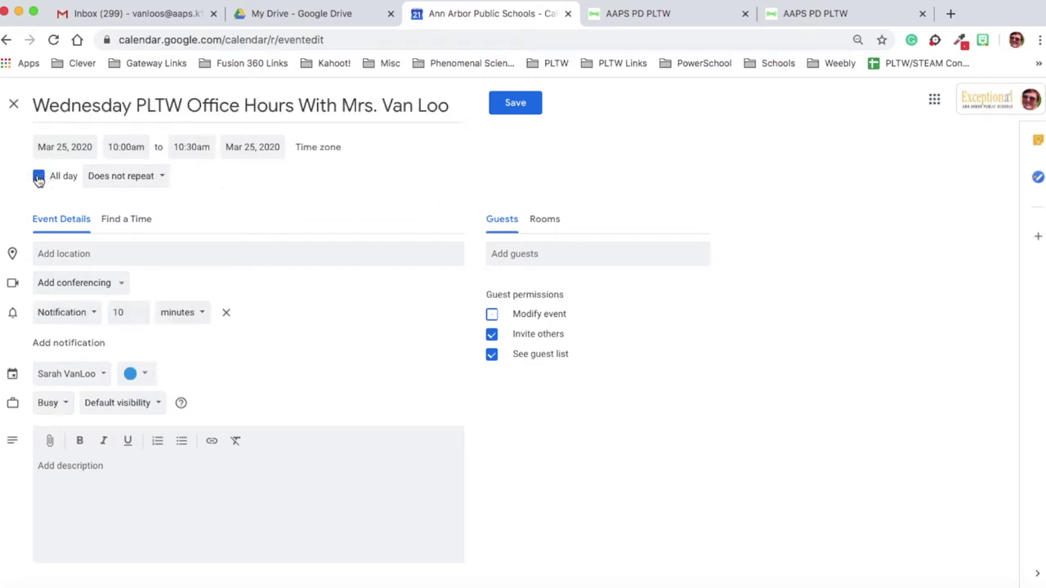
click(180, 149)
click(225, 283)
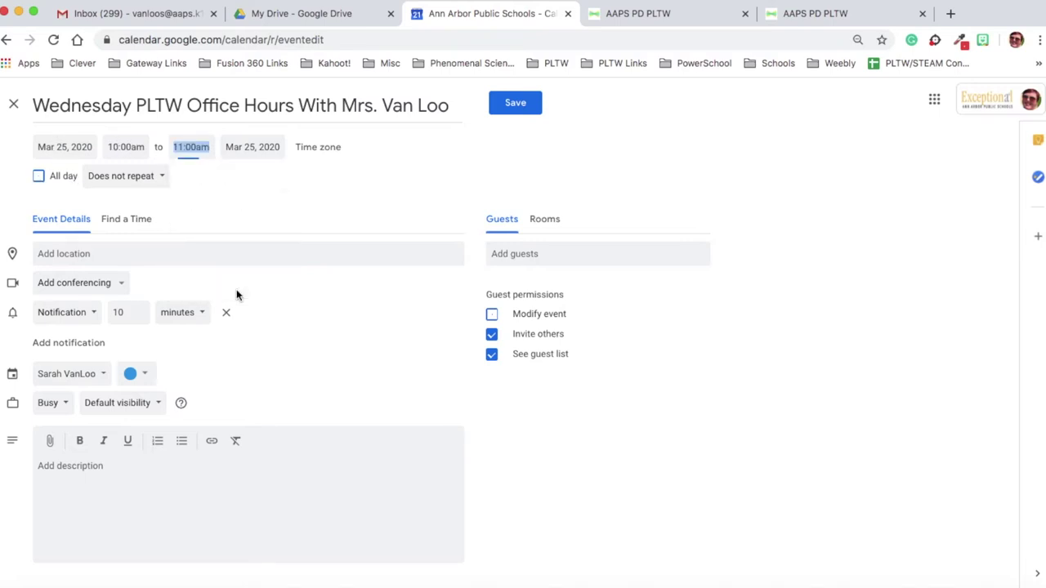
click(133, 180)
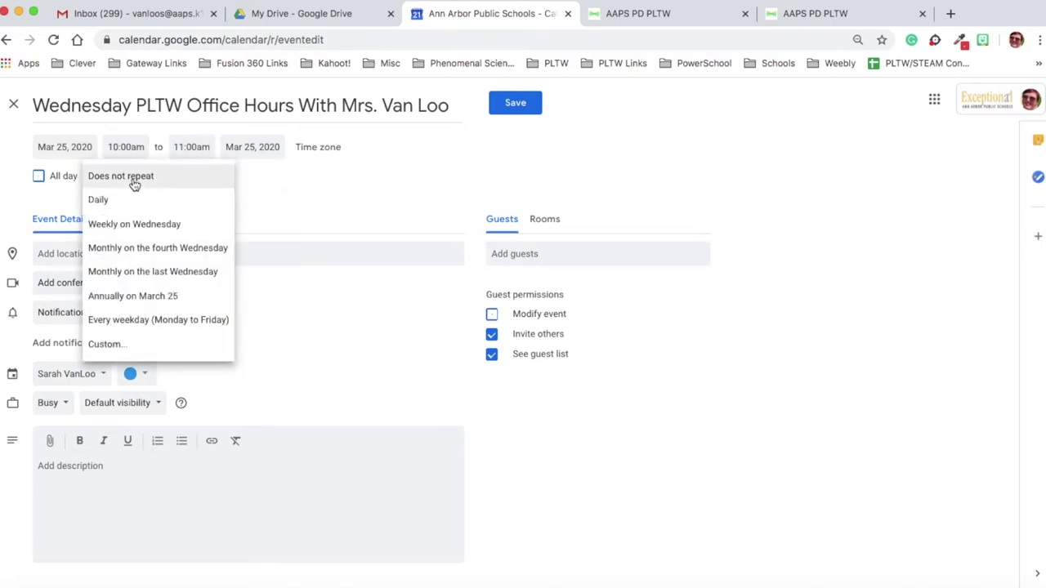
click(144, 226)
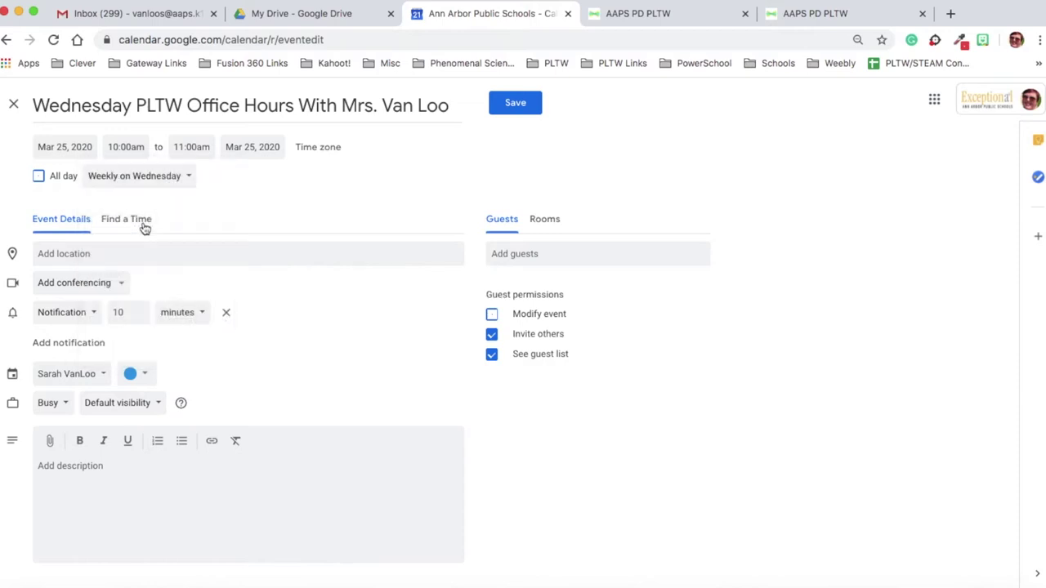
Remove the event's 10-minute notification, add Hangouts Meet conferencing, and save the event.
click(225, 312)
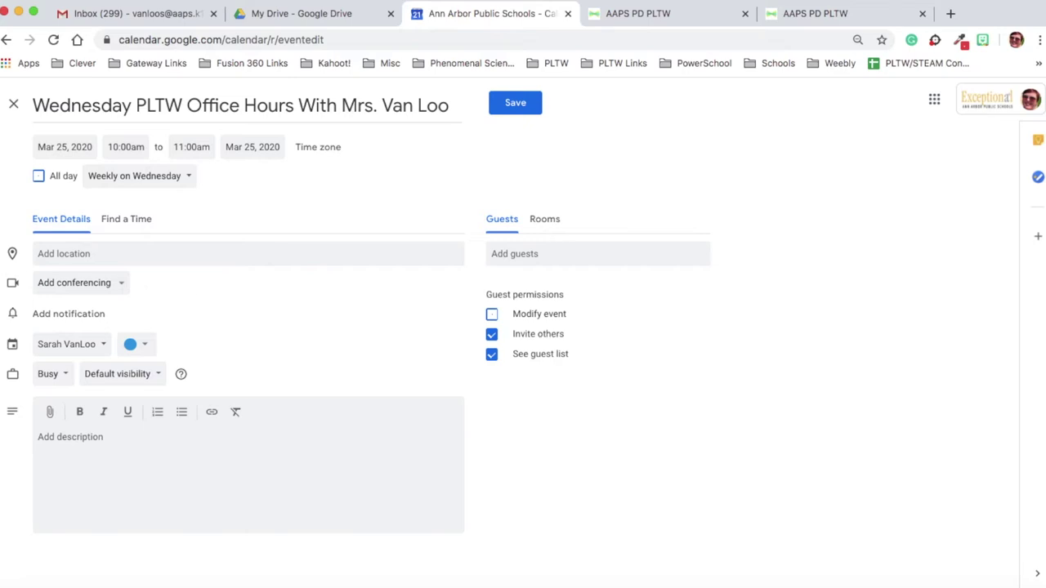
click(118, 284)
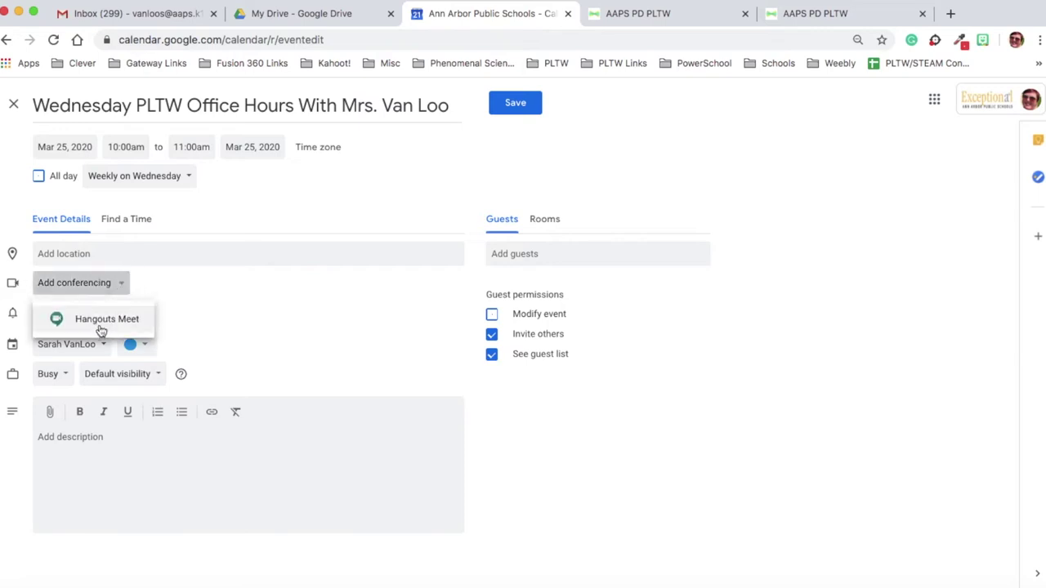
click(101, 327)
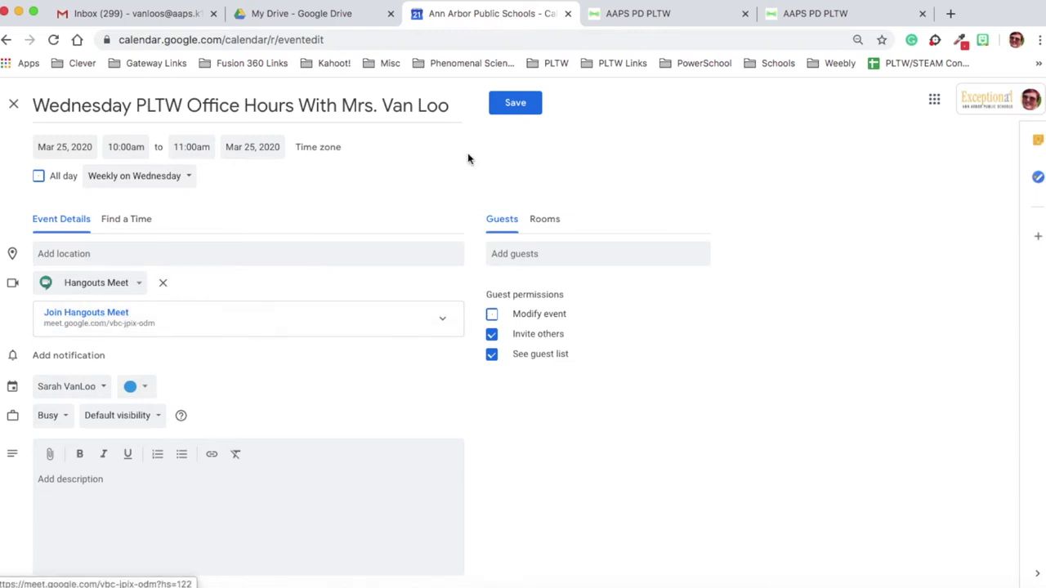
click(513, 105)
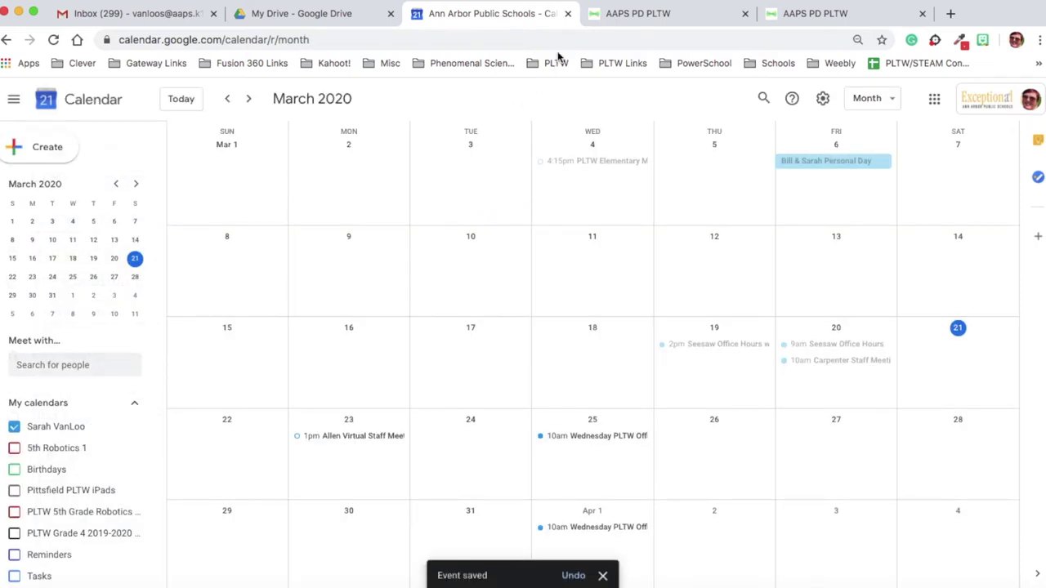
Switch to the AAPS PD PLTW class in Seesaw and start an announcement addressed to All Students and Family Members.
click(823, 17)
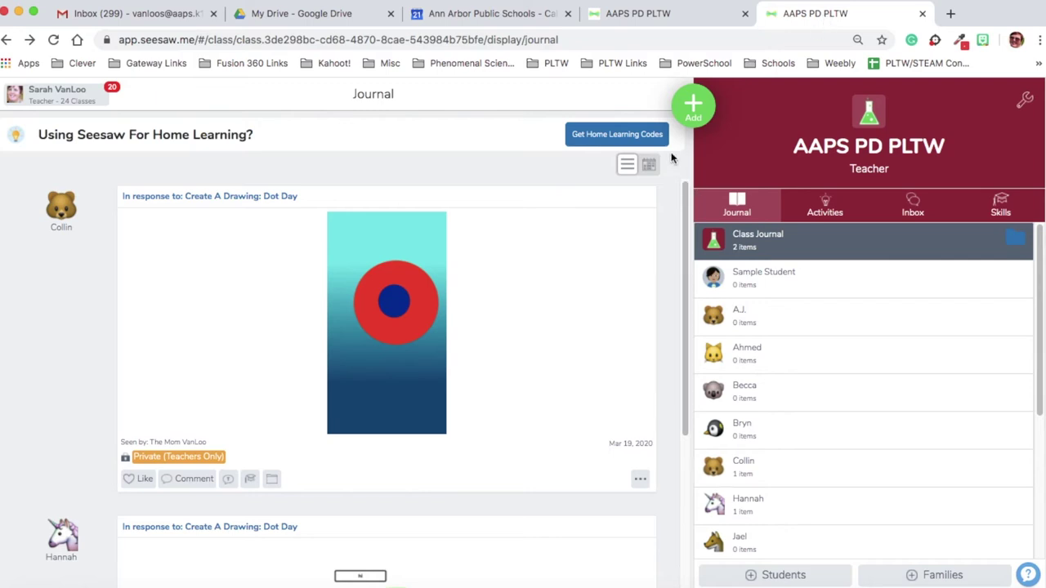
click(688, 107)
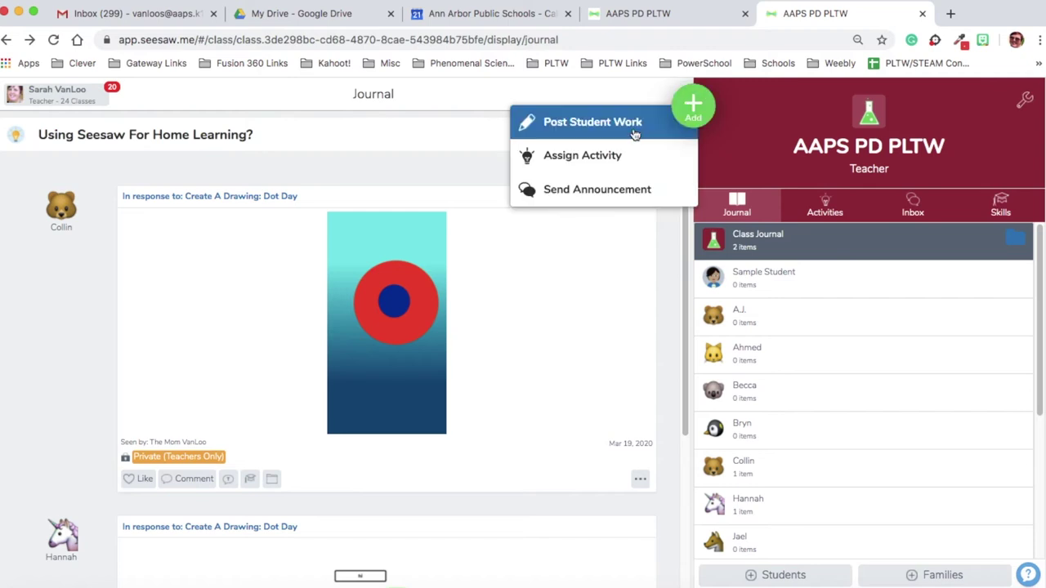
click(636, 191)
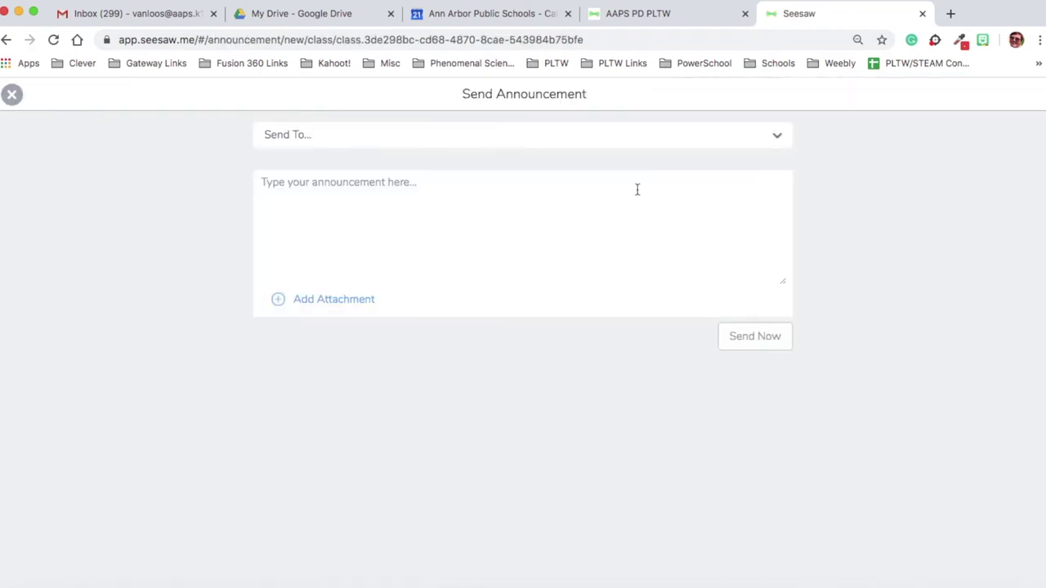
click(548, 140)
click(532, 200)
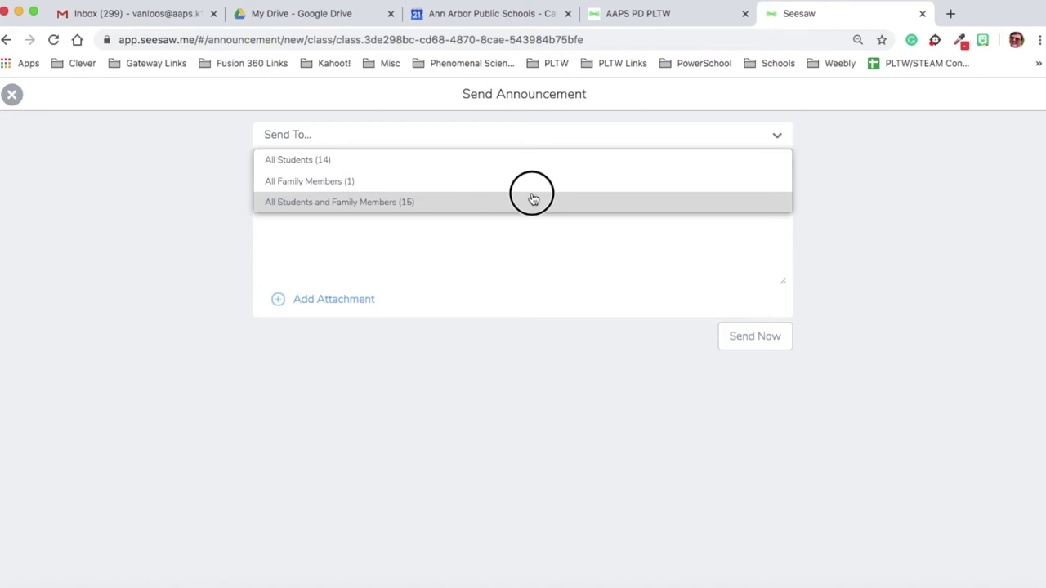
click(532, 199)
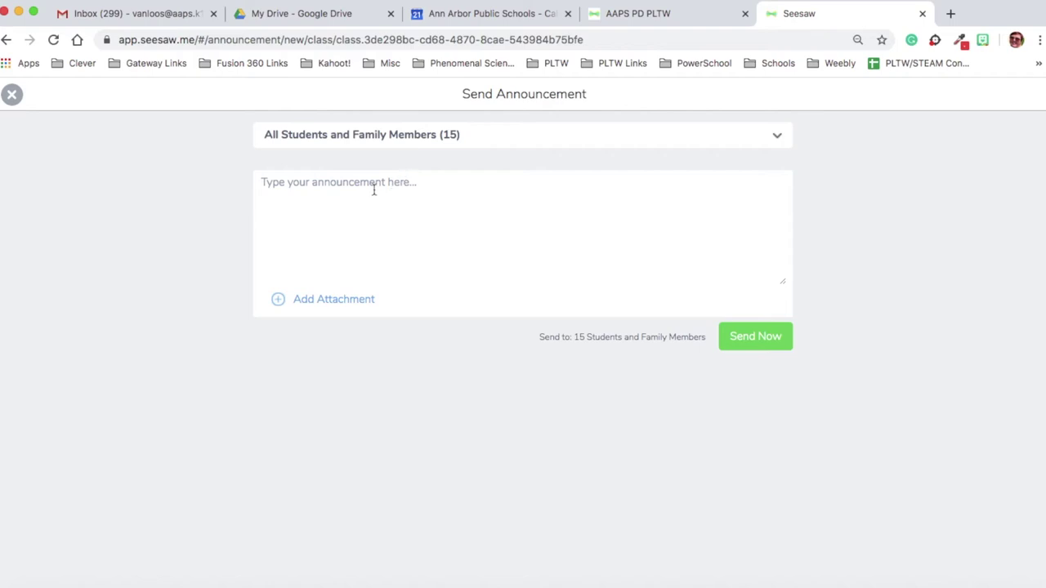
Copy the prepared "Good afternoon, students and families!" message from Notes and paste it into the Seesaw announcement text.
click(374, 190)
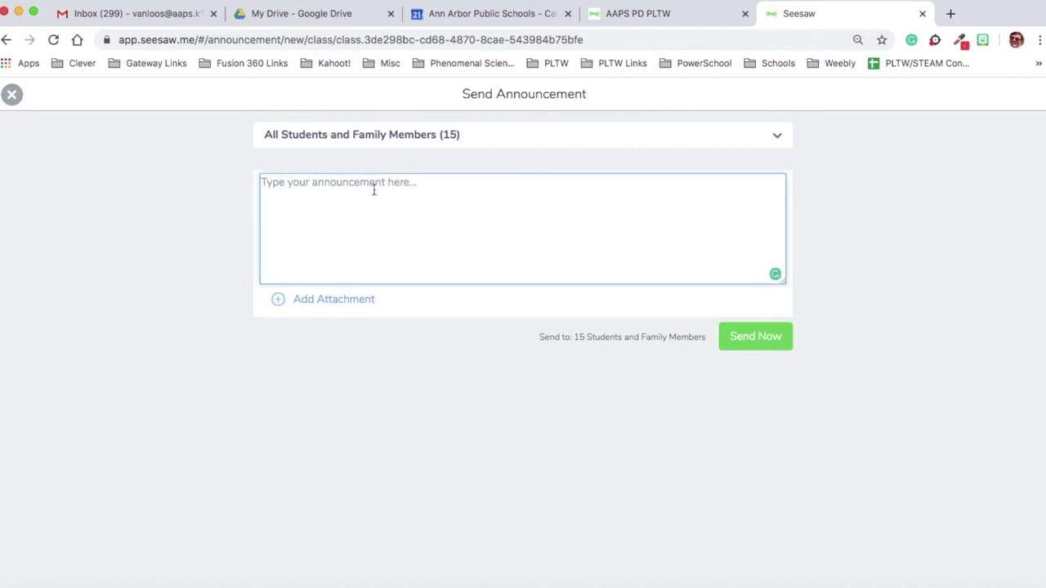
key(super+Tab)
key(super+Tab)
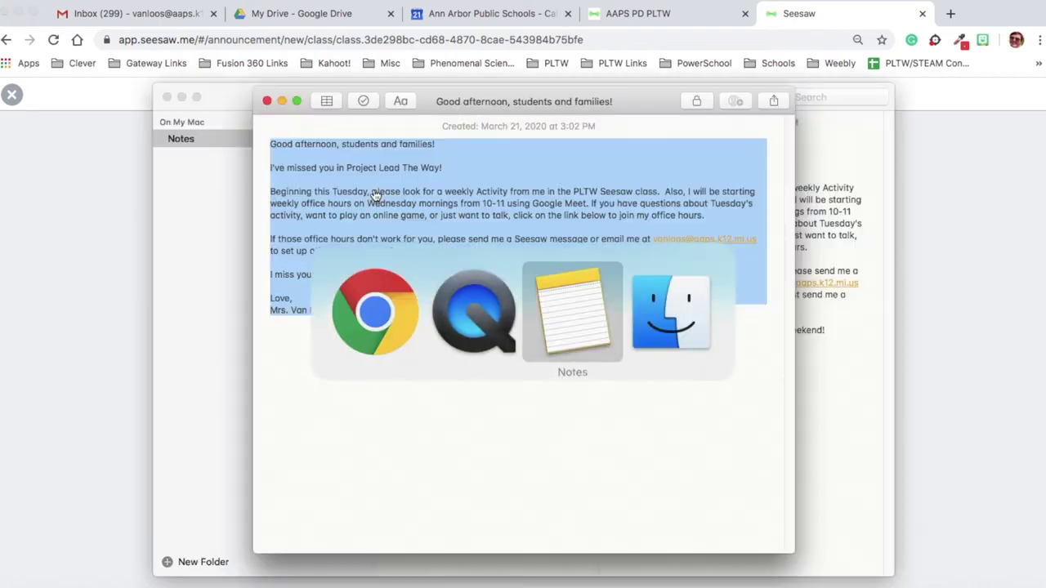
key(super+c)
key(super+Tab)
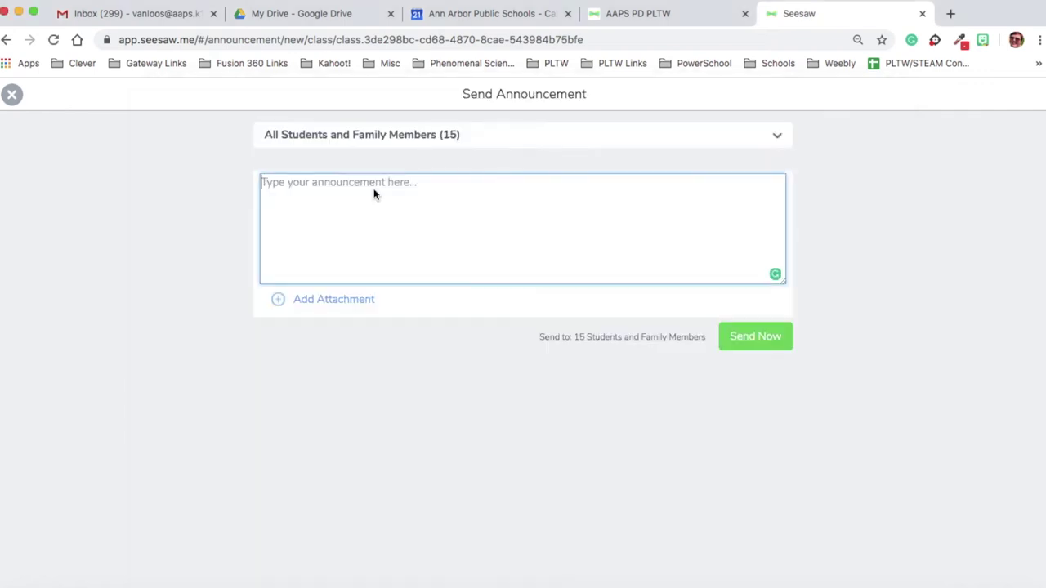
key(super+v)
scroll(379, 231, up, 10)
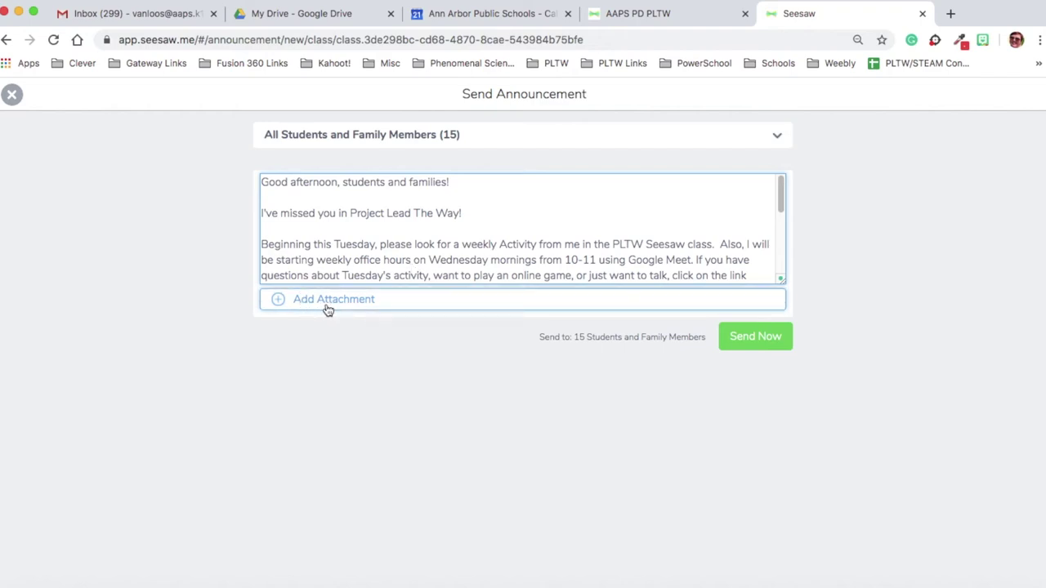
Switch to Google Calendar and copy the Hangouts Meet link from the March 25 office hours event.
click(460, 15)
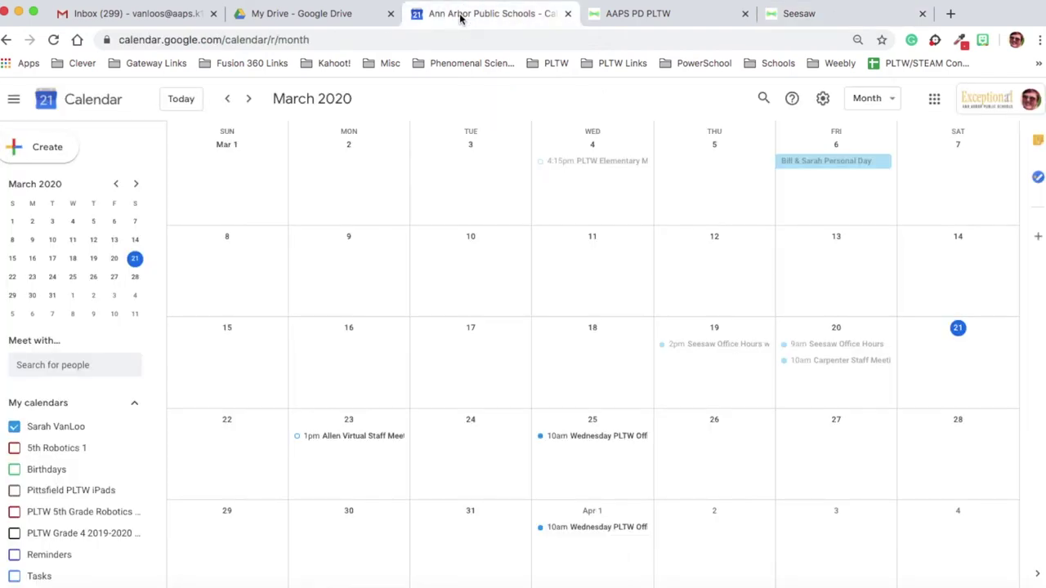
click(580, 440)
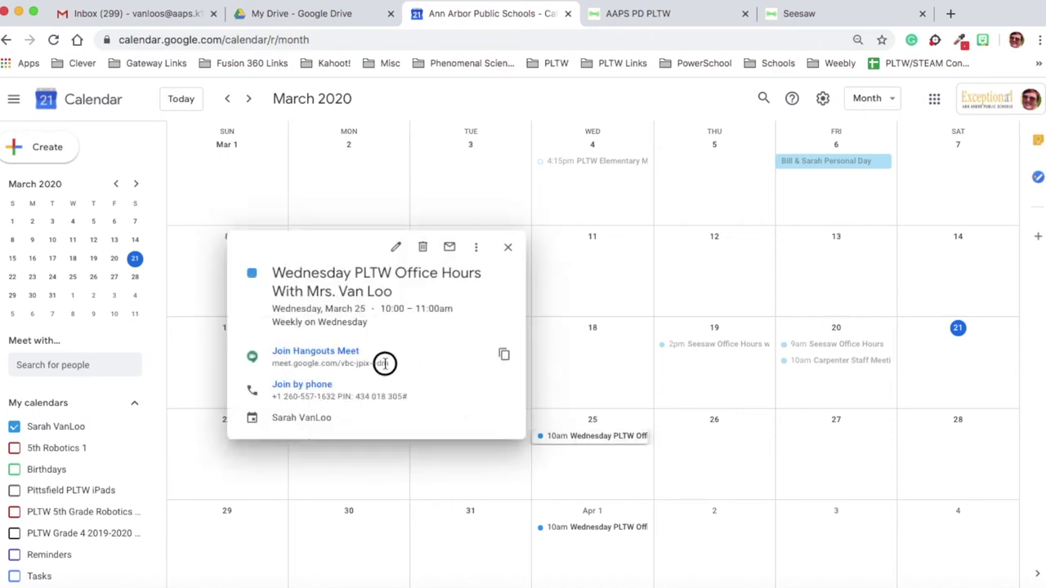
drag(384, 364, 273, 364)
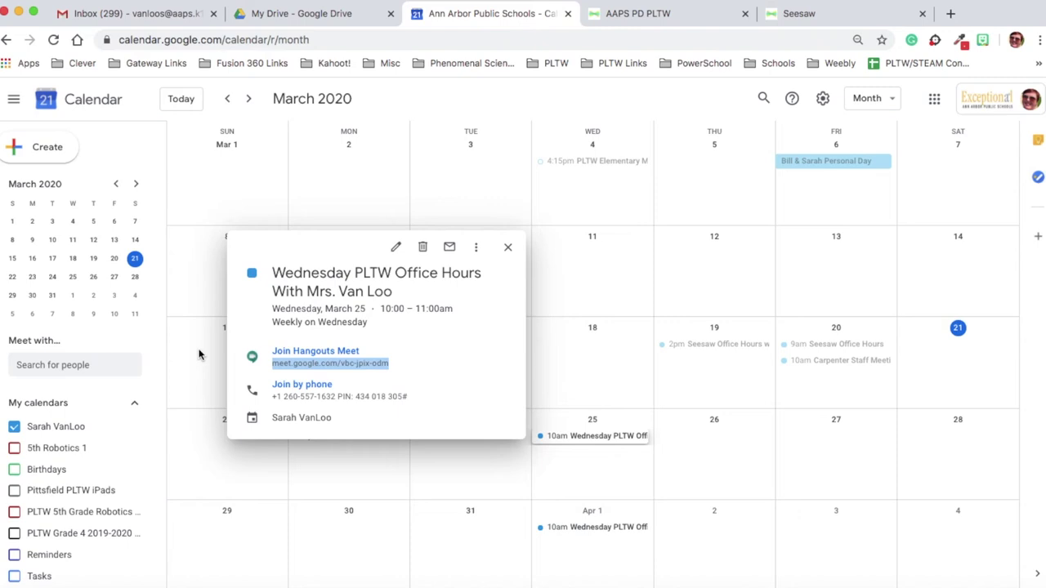
Return to Seesaw, attach the copied Meet address to the announcement as a link, and send the announcement.
click(831, 18)
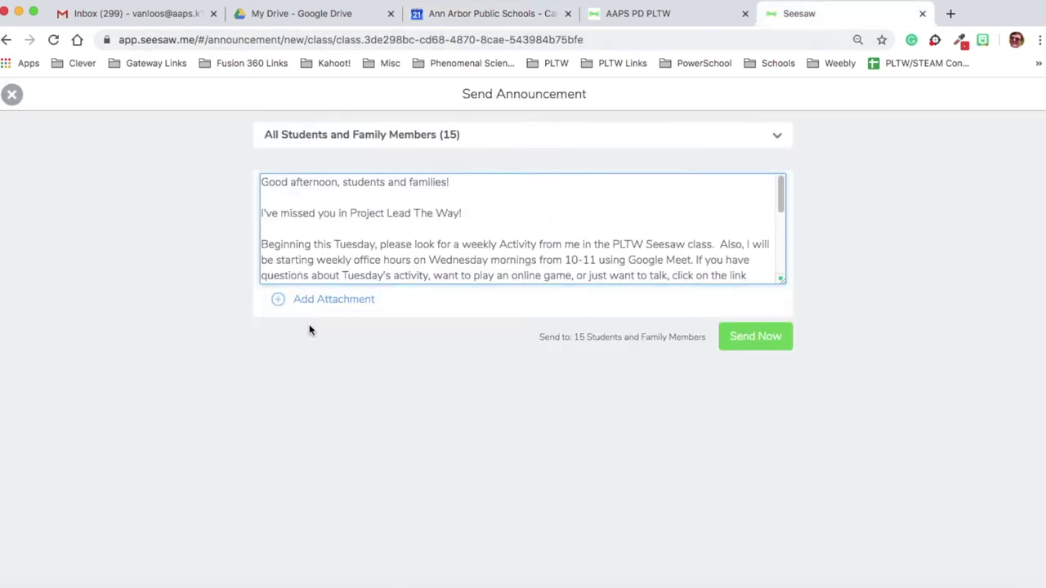
click(301, 303)
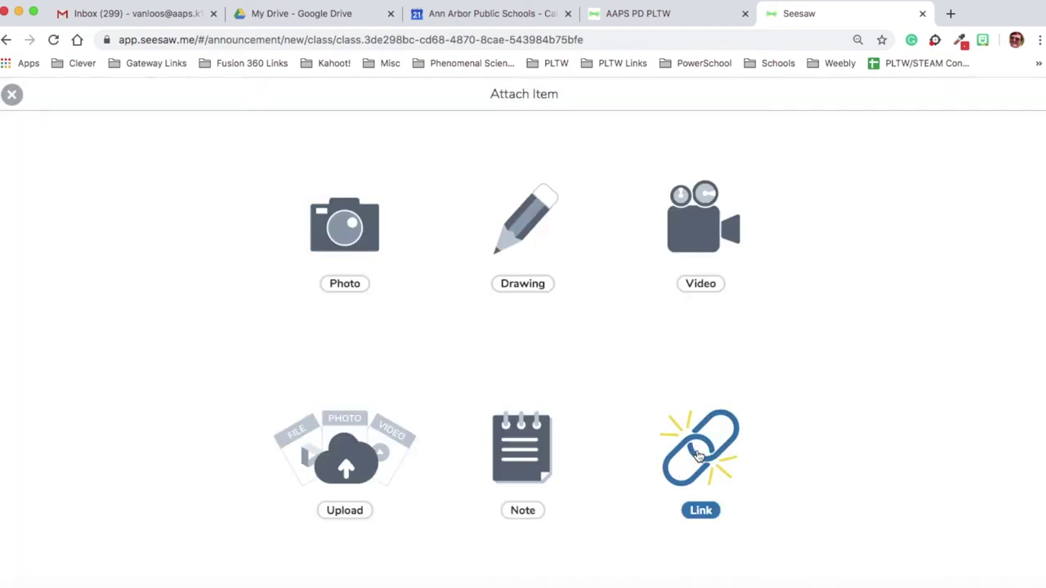
click(697, 456)
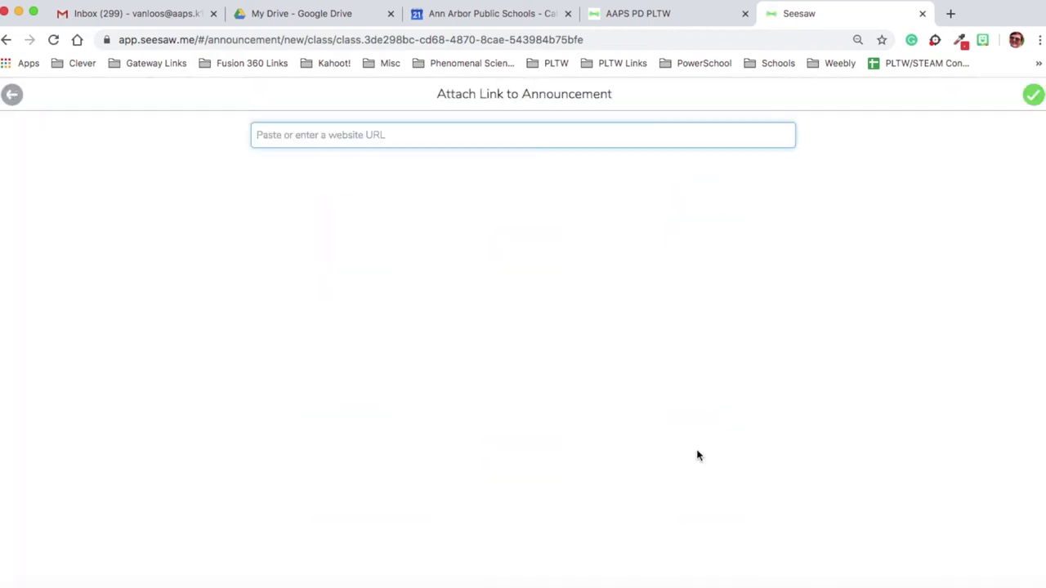
key(super+v)
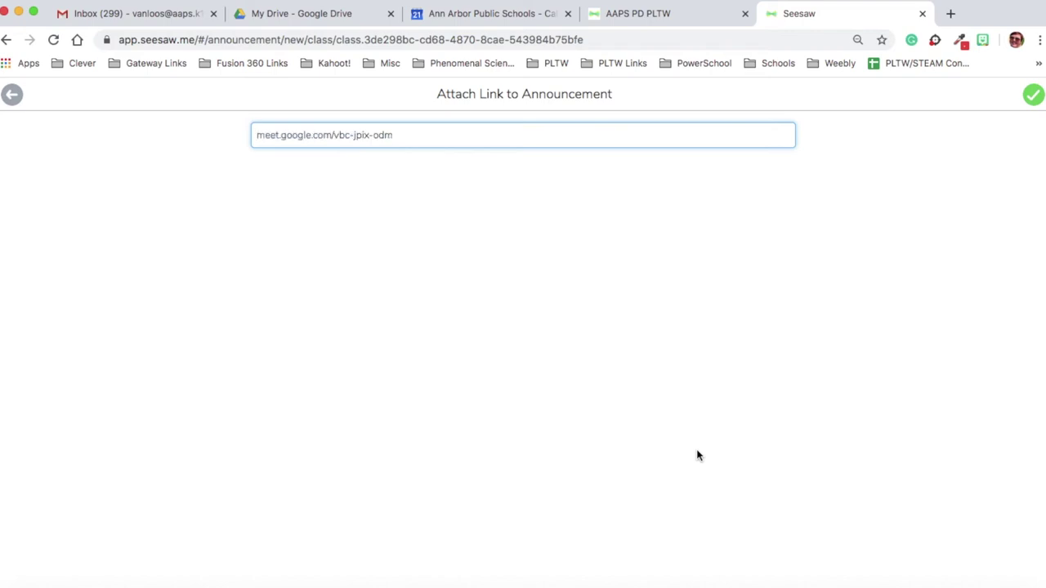
click(1034, 95)
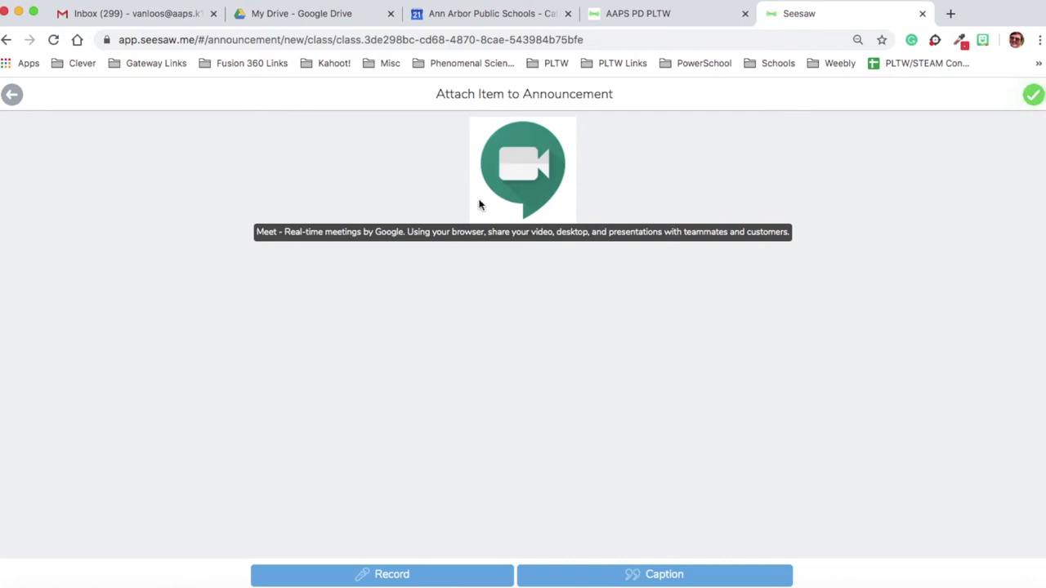
click(1032, 96)
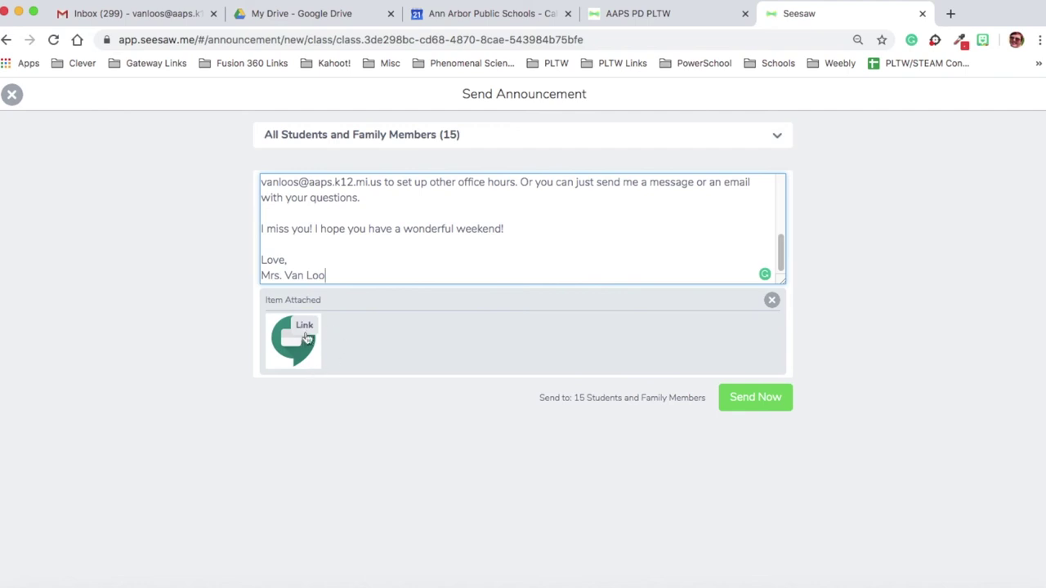
click(768, 402)
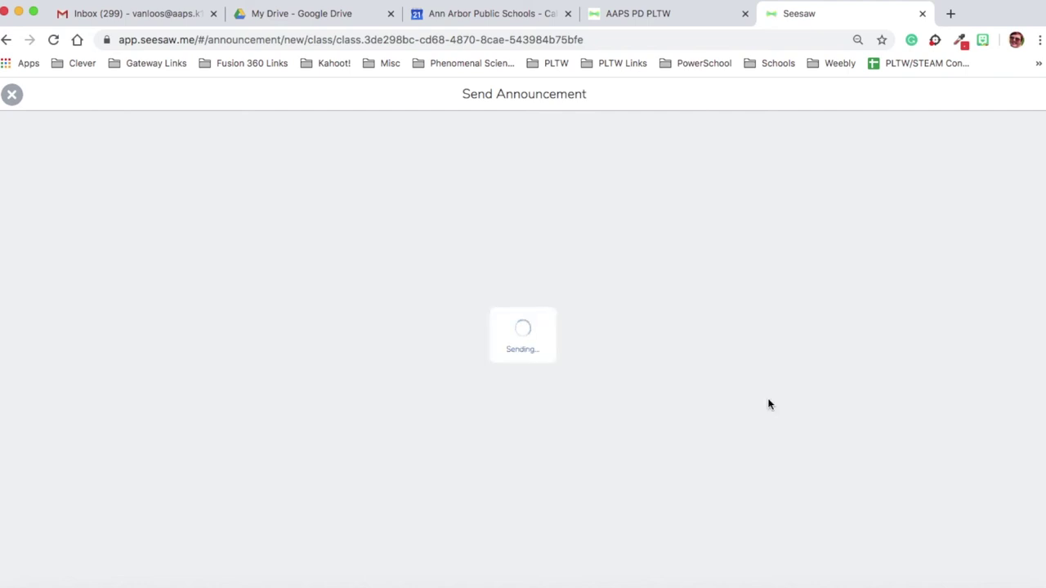